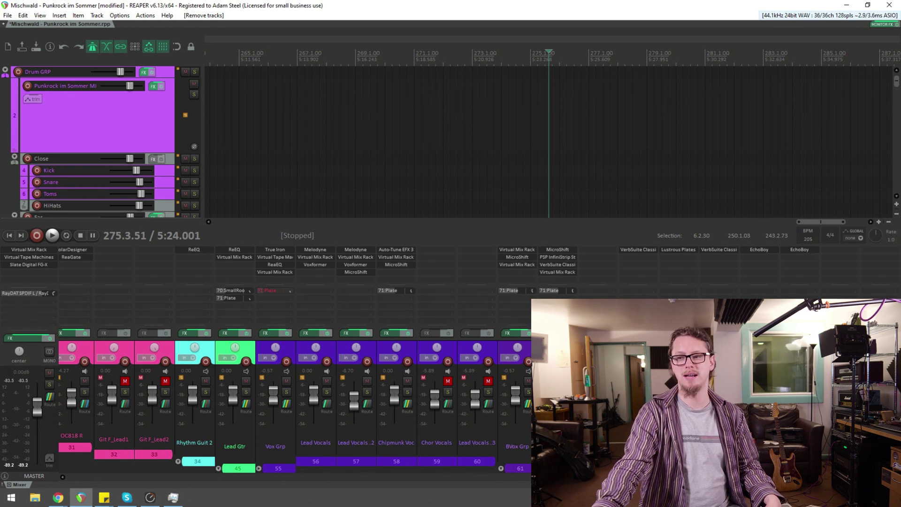
Step: Open Preferences on the Audio Device page and set the audio system to ASIO
key(ctrl+p)
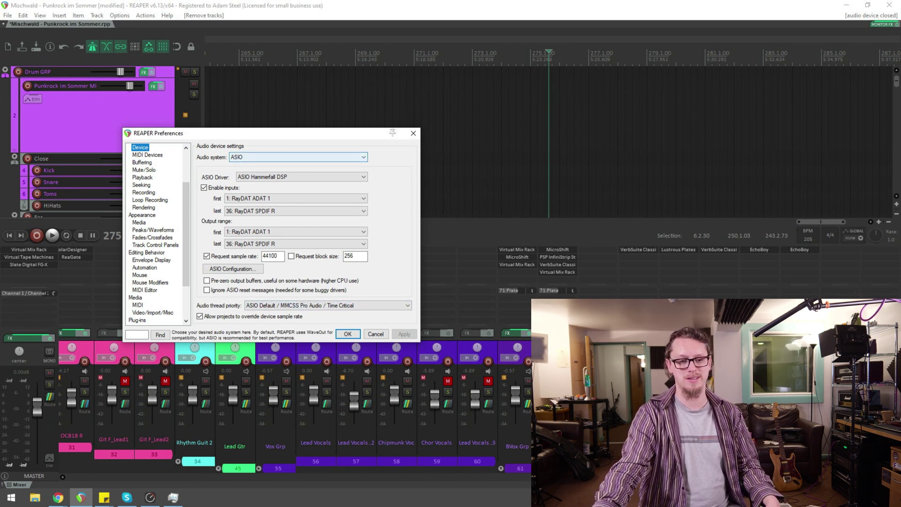
click(298, 157)
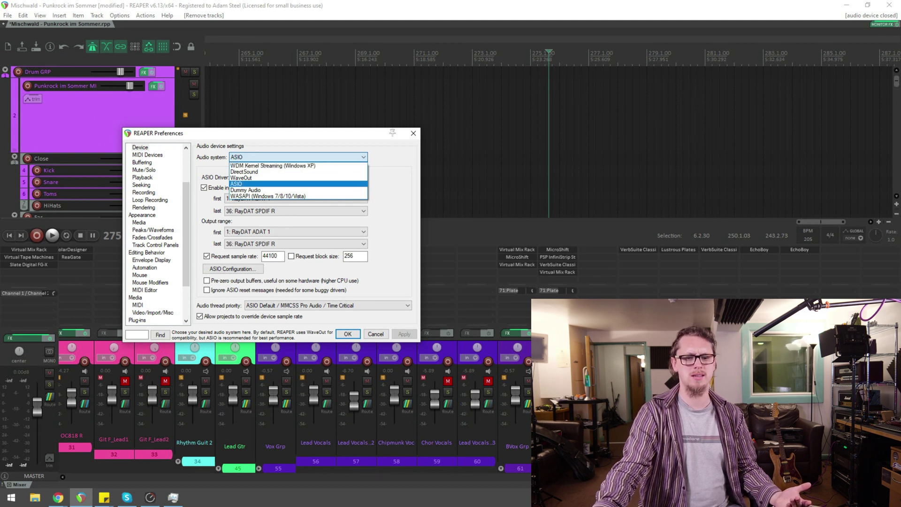
key(Return)
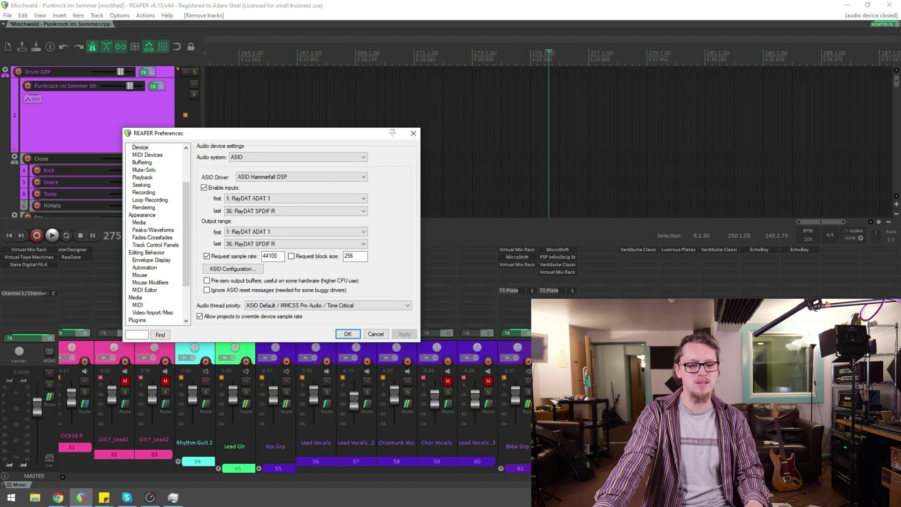
click(300, 177)
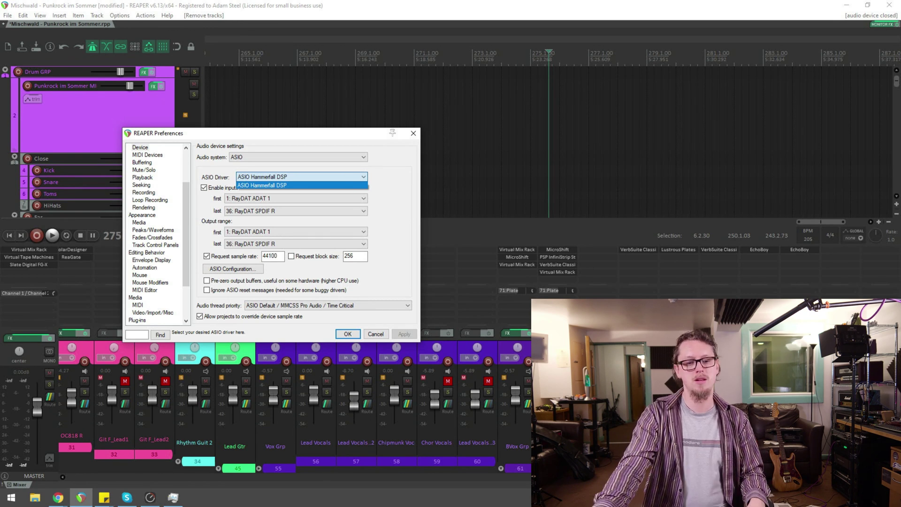
key(Return)
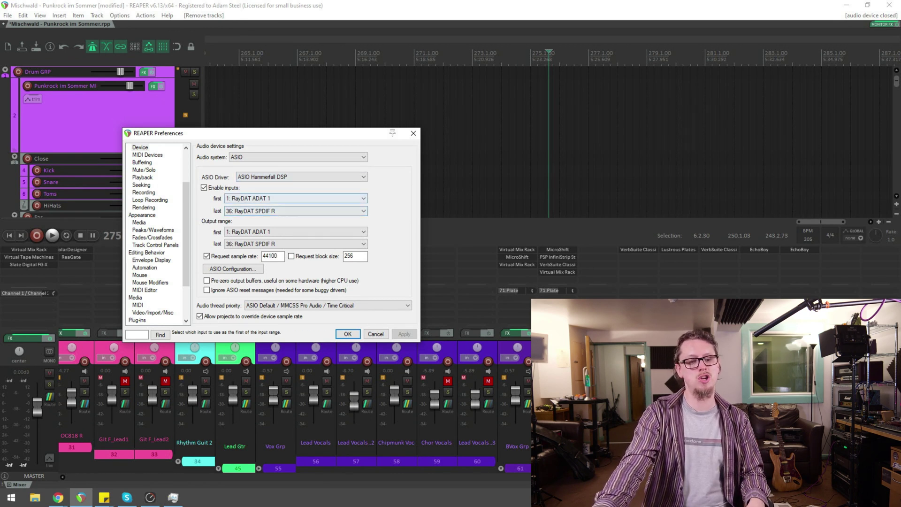
click(295, 211)
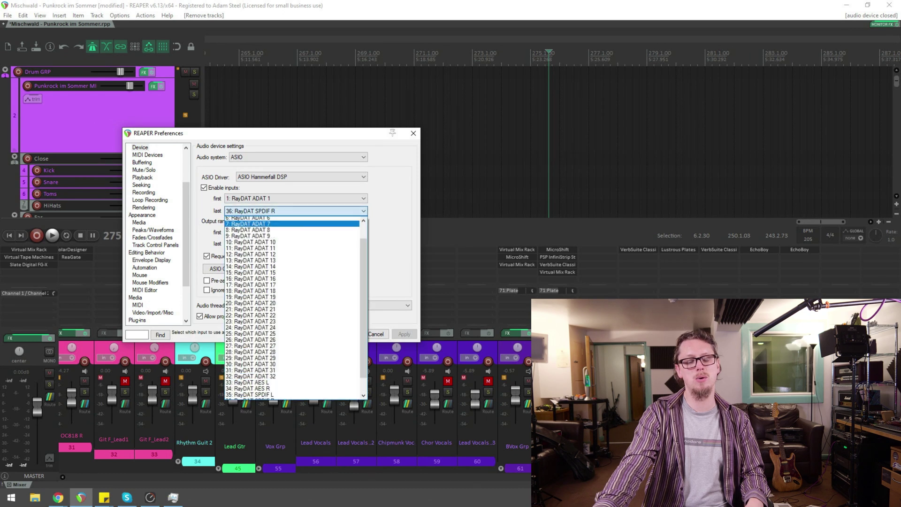
scroll(291, 231, up, 2)
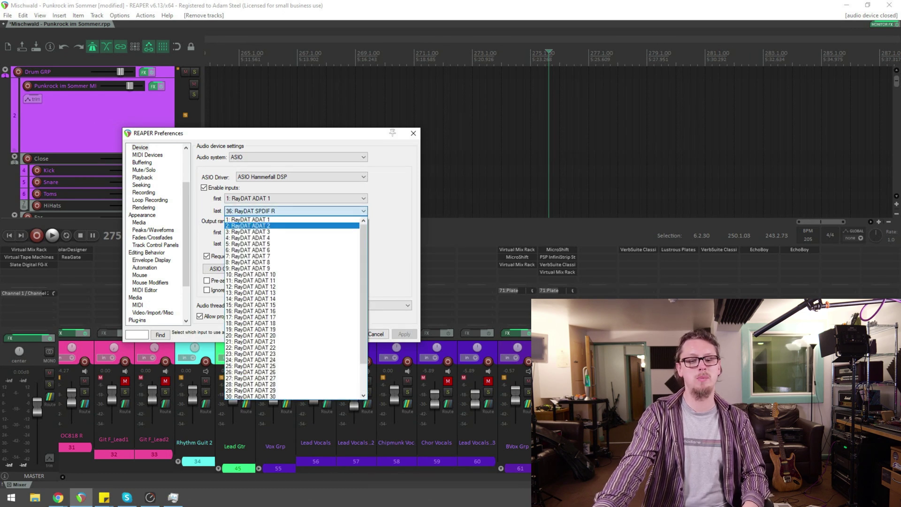
click(296, 198)
click(295, 198)
click(291, 206)
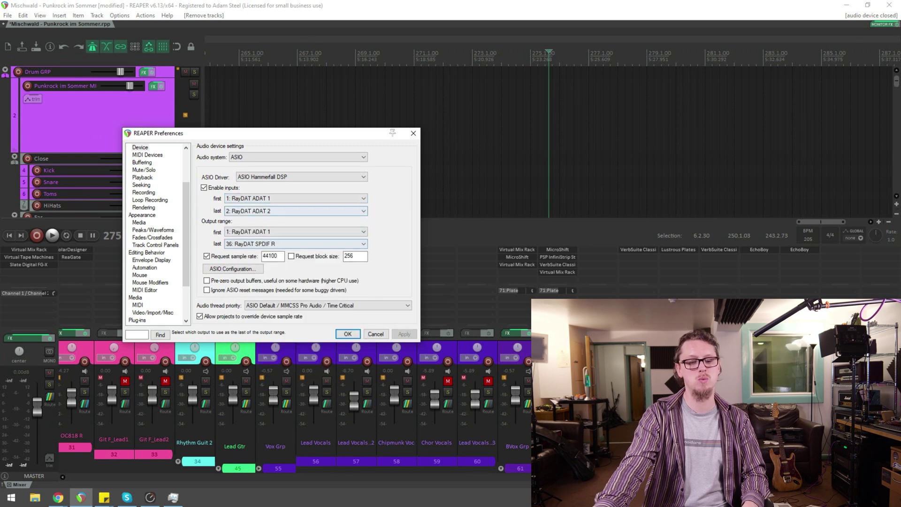
click(296, 244)
click(247, 252)
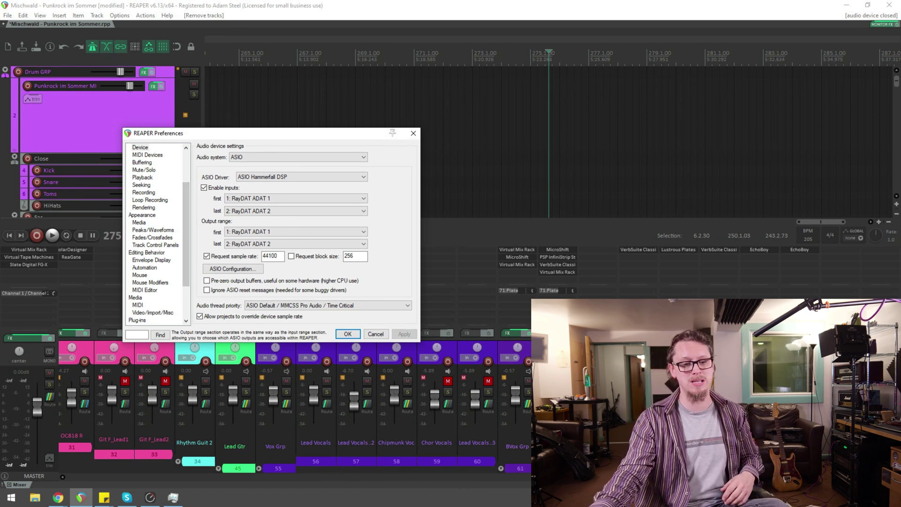
click(296, 211)
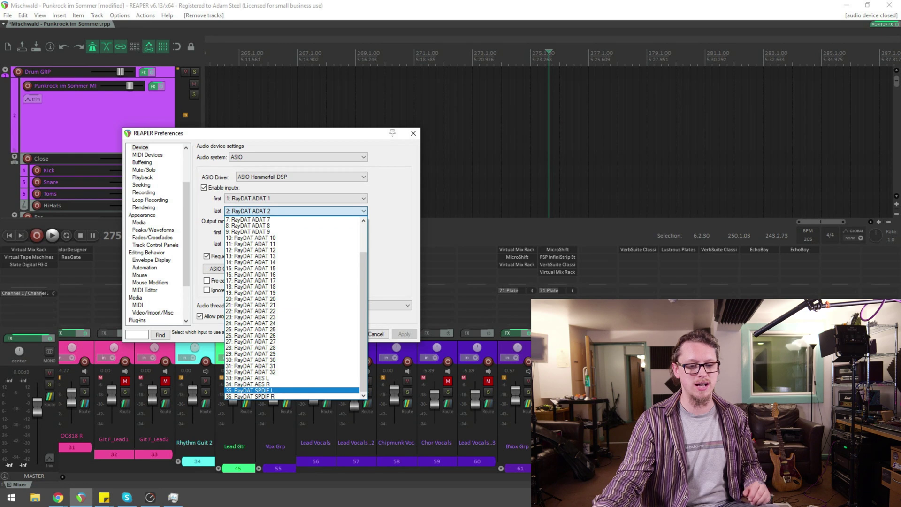
click(295, 397)
click(296, 244)
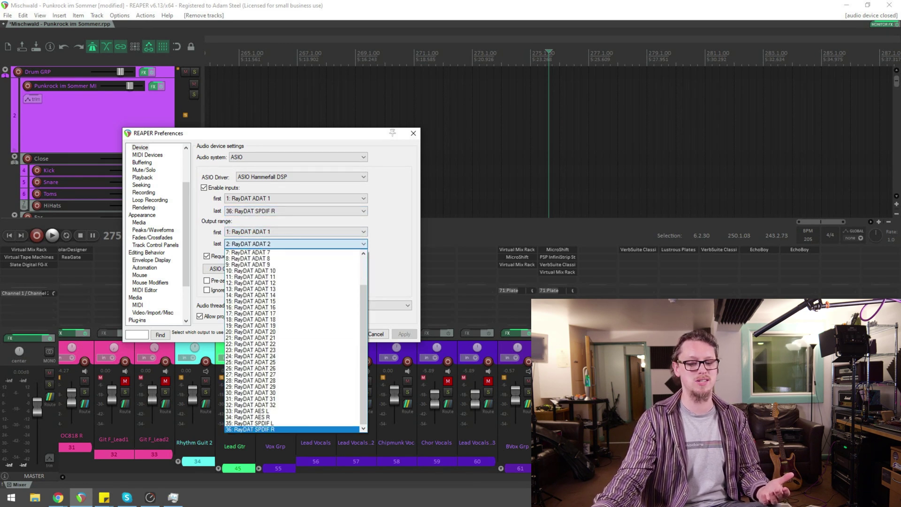
click(290, 429)
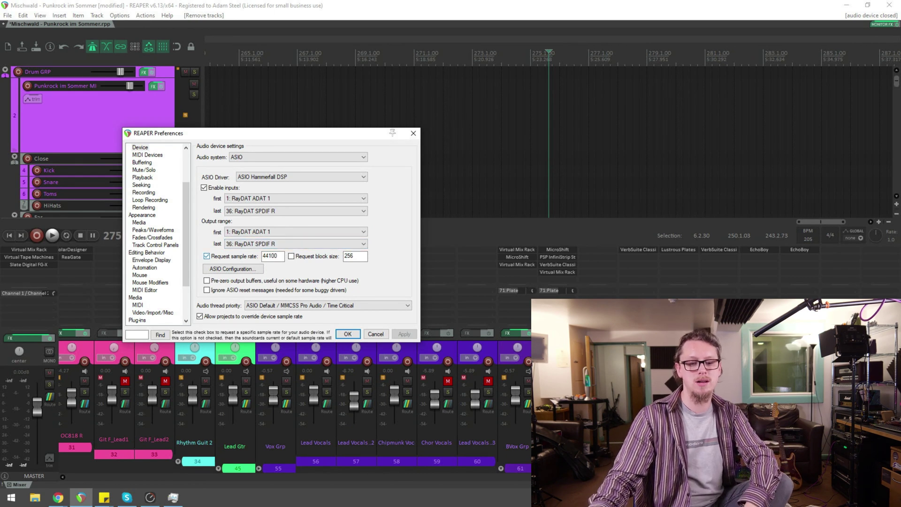
Step: Check that the requested sample rate reads 44100 and leave it unchanged
click(279, 256)
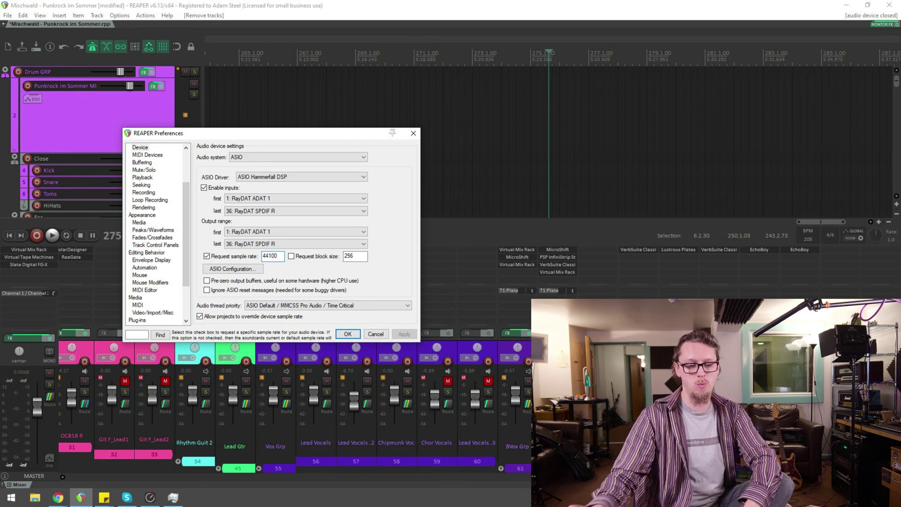
key(shift+Left)
key(shift+Left)
key(shift+Left)
key(shift+Left)
key(shift+Tab)
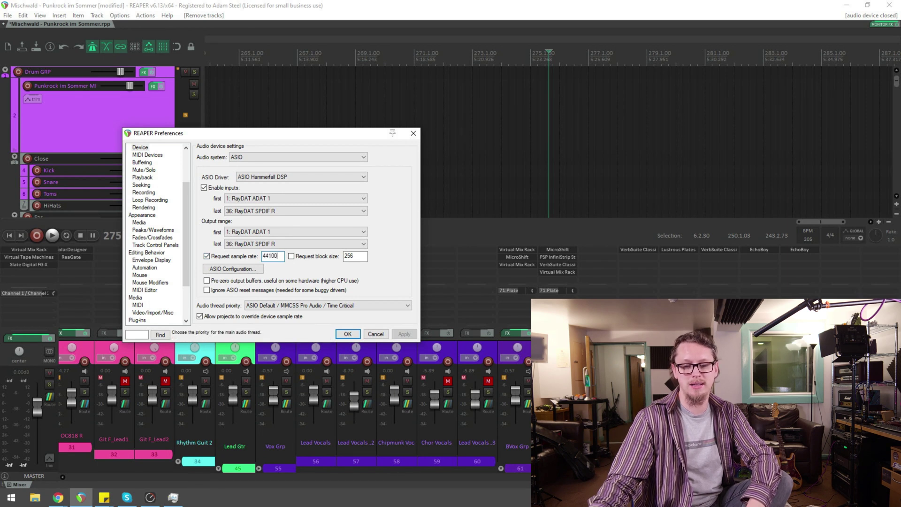
key(shift+Tab)
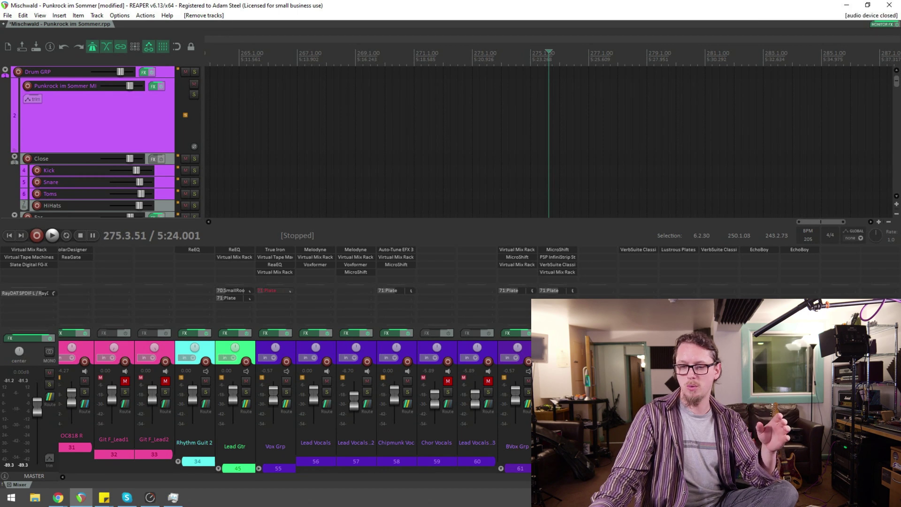
Step: Reopen Preferences, toggle Request block size on then off, and apply with OK
key(ctrl+p)
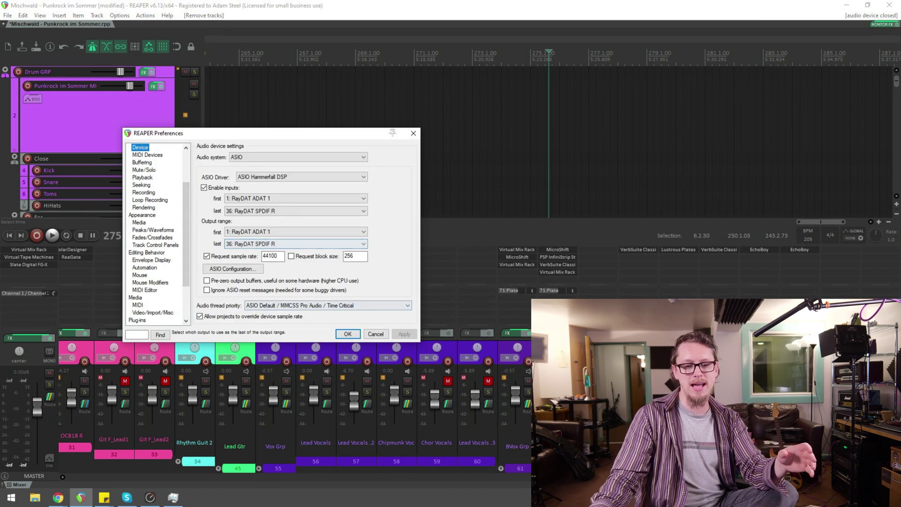
click(291, 256)
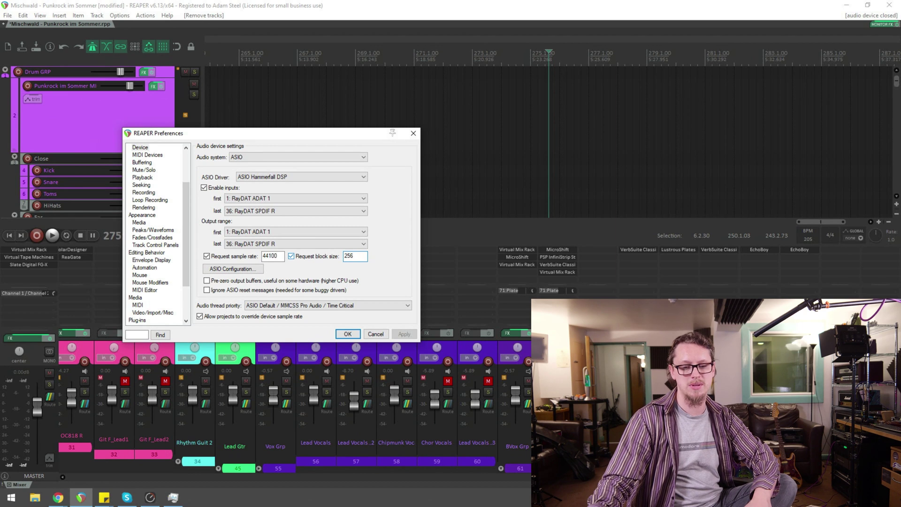
click(291, 256)
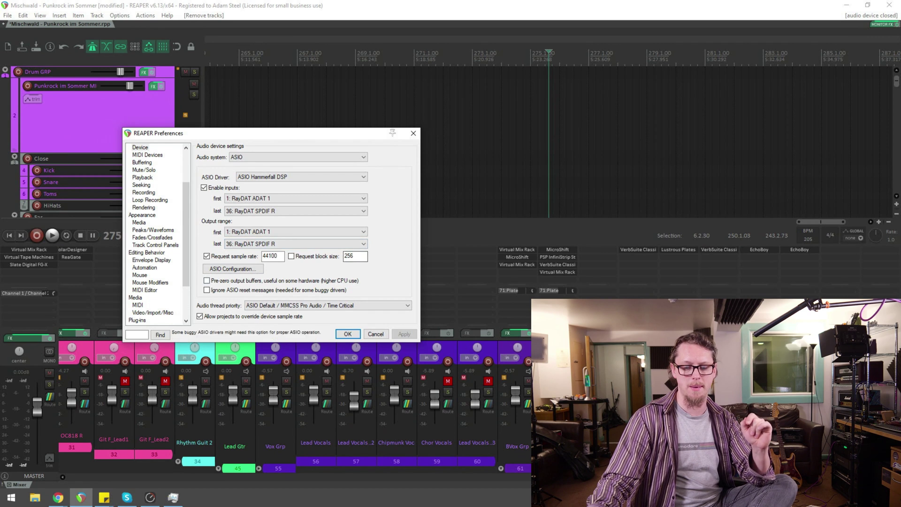
key(Return)
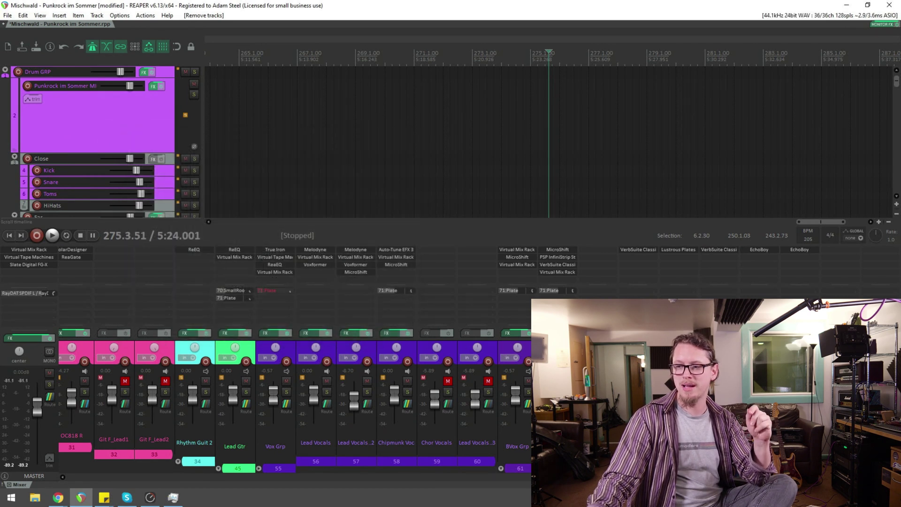
Step: Open the Hammerfall DSP driver control panel from Preferences and move it into view
key(minus)
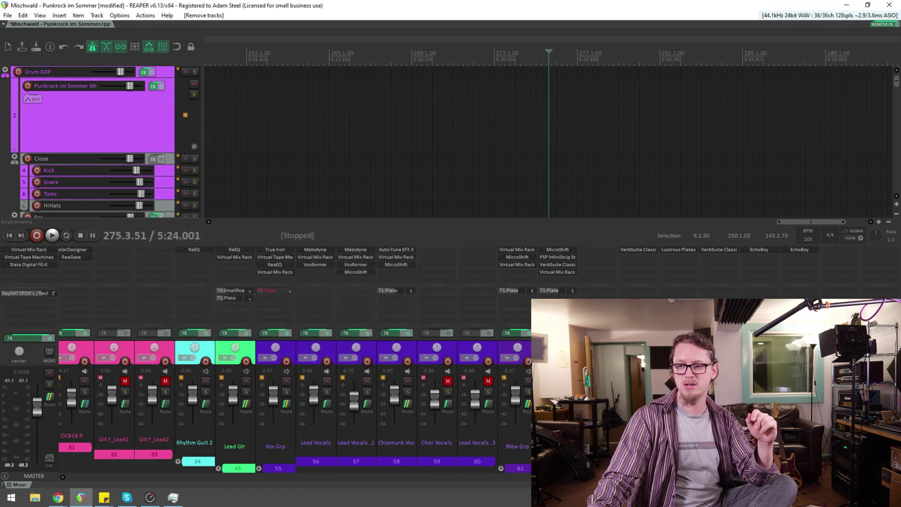
key(ctrl+p)
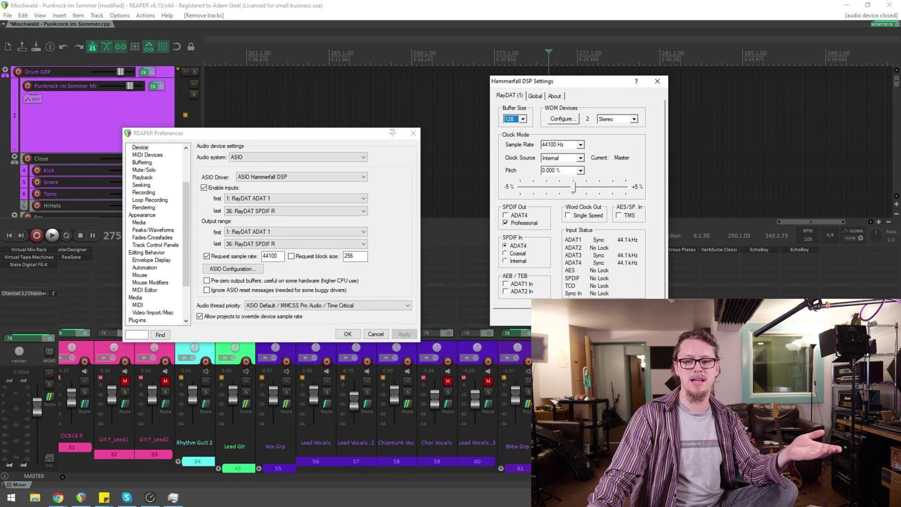
drag(570, 82, 241, 63)
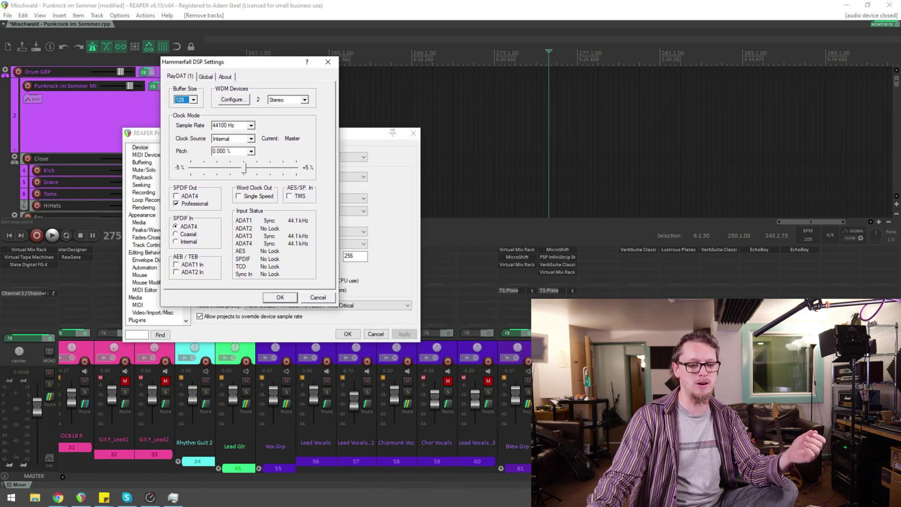
Step: Browse the Buffer Size and Sample Rate lists, keeping 128 samples and 44100 Hz
click(193, 99)
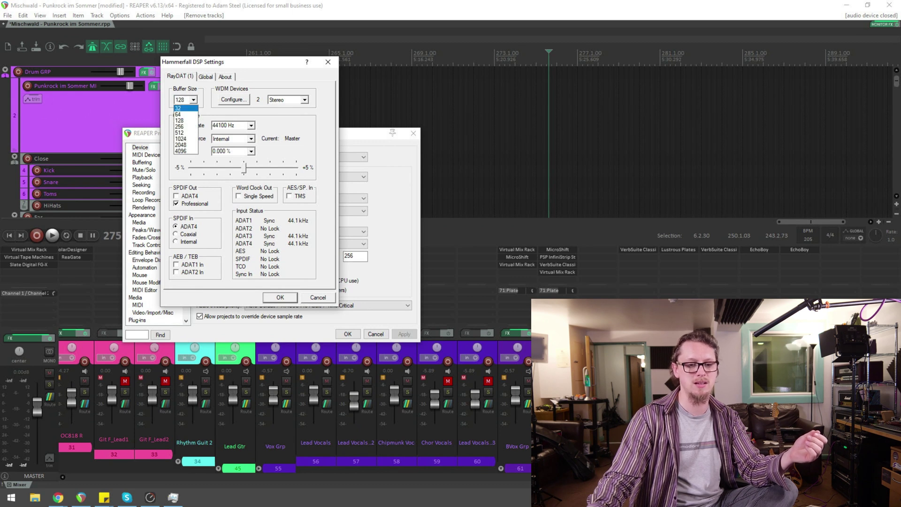
click(193, 100)
click(251, 126)
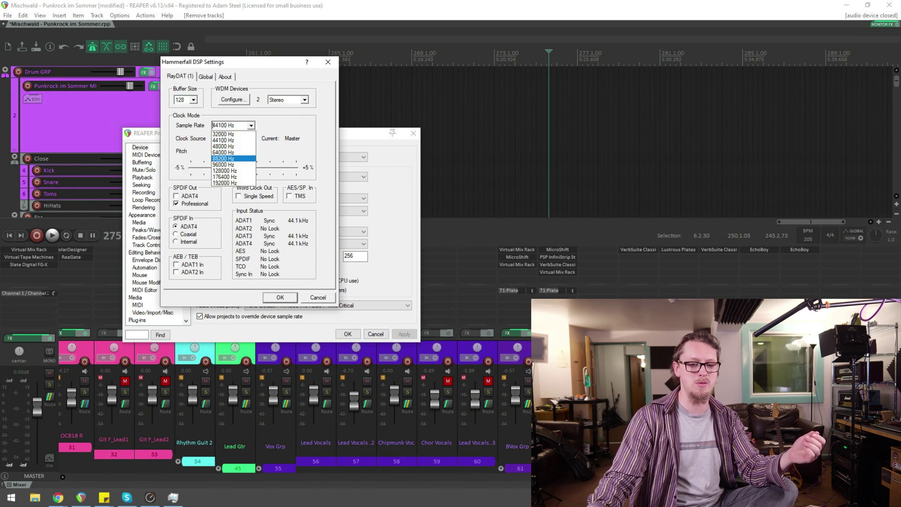
key(Escape)
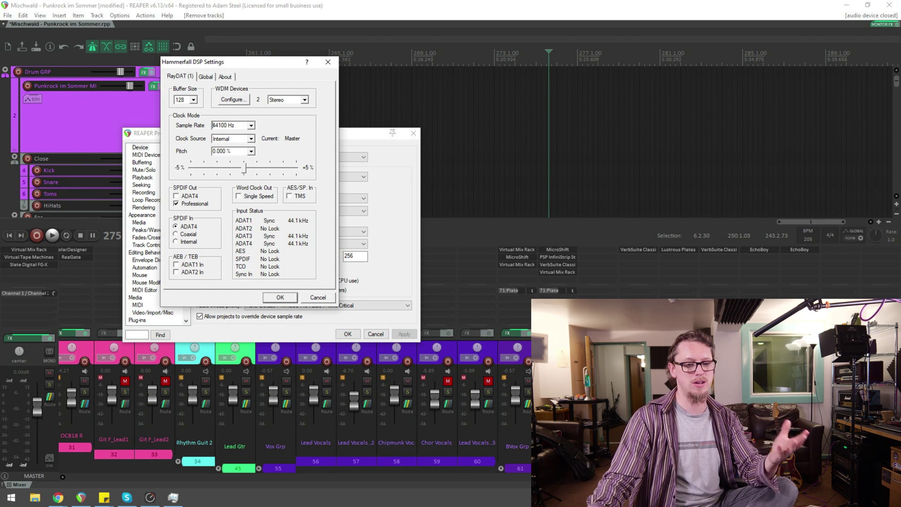
Step: Close and reopen the Hammerfall DSP Settings, then apply REAPER Preferences with OK
key(Return)
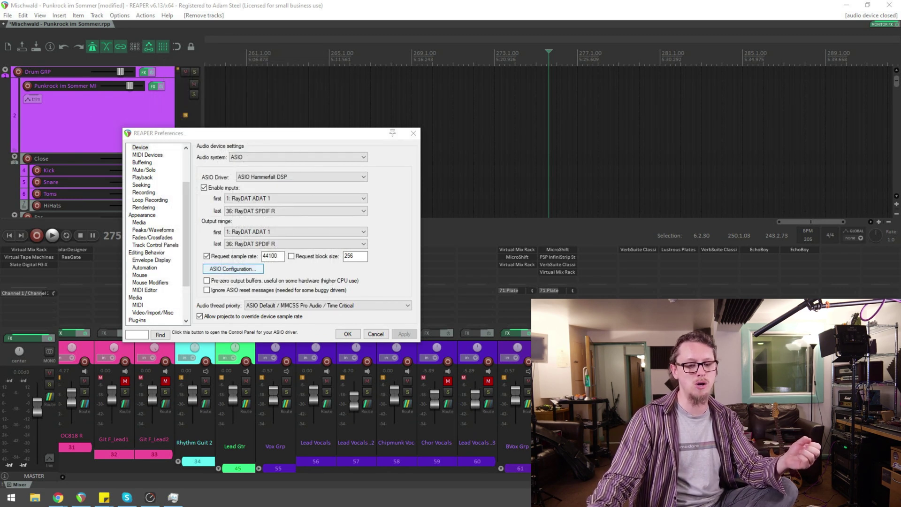
key(space)
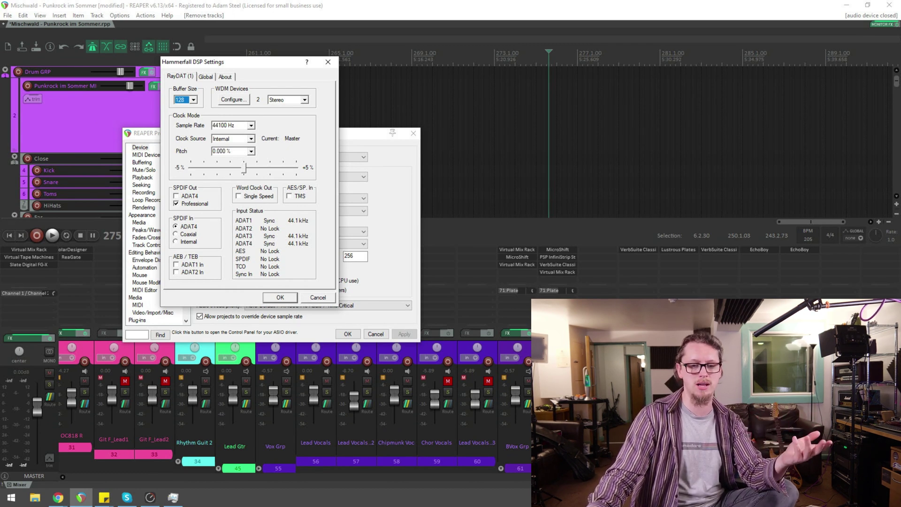
key(Escape)
key(Return)
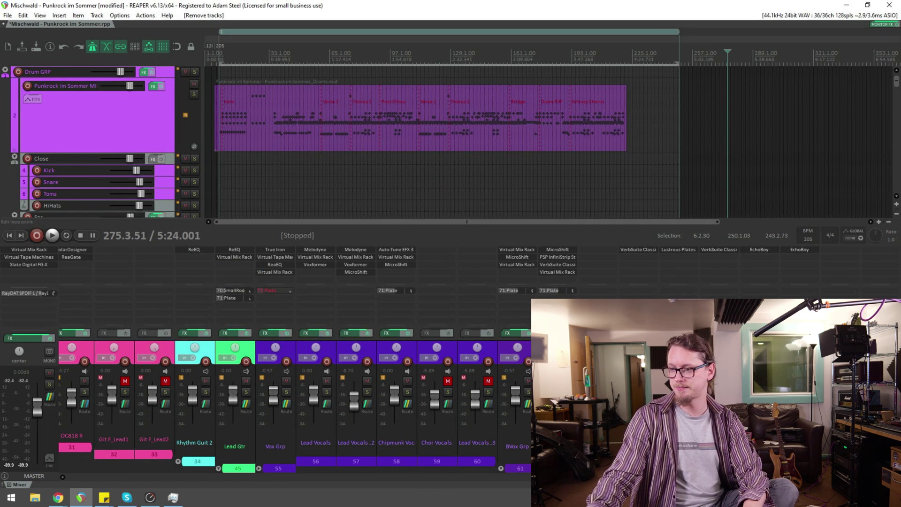
Step: Put the cursor at bar 51, enlarge the track view, and close the audio device
click(304, 188)
scroll(441, 141, down, 10)
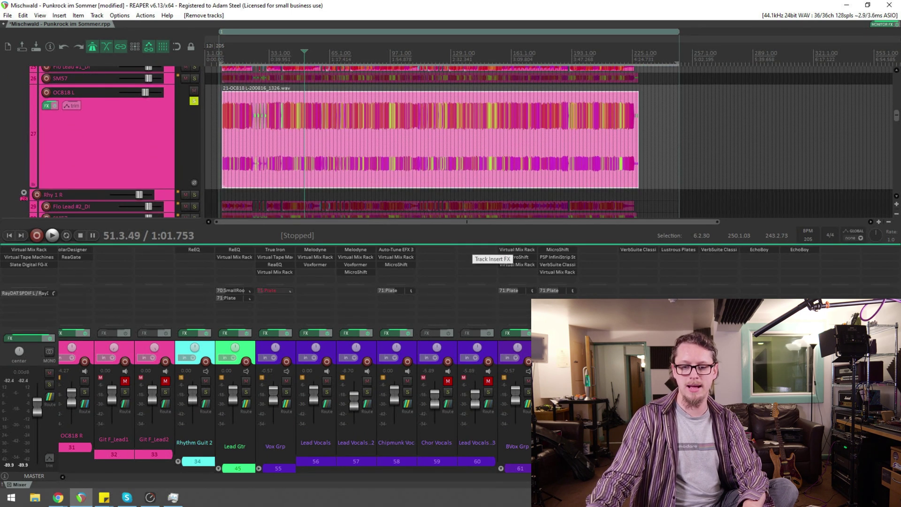
drag(469, 226, 469, 297)
scroll(441, 141, up, 5)
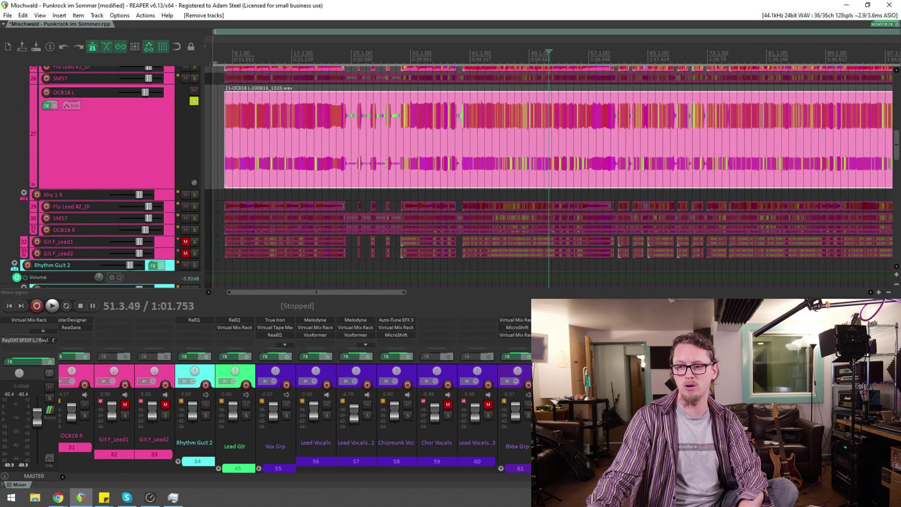
key(ctrl+p)
key(Escape)
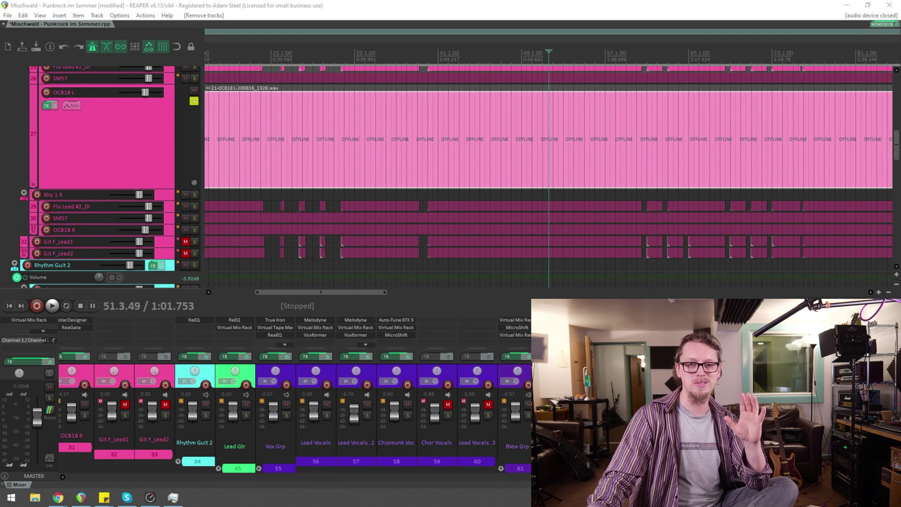
key(equal)
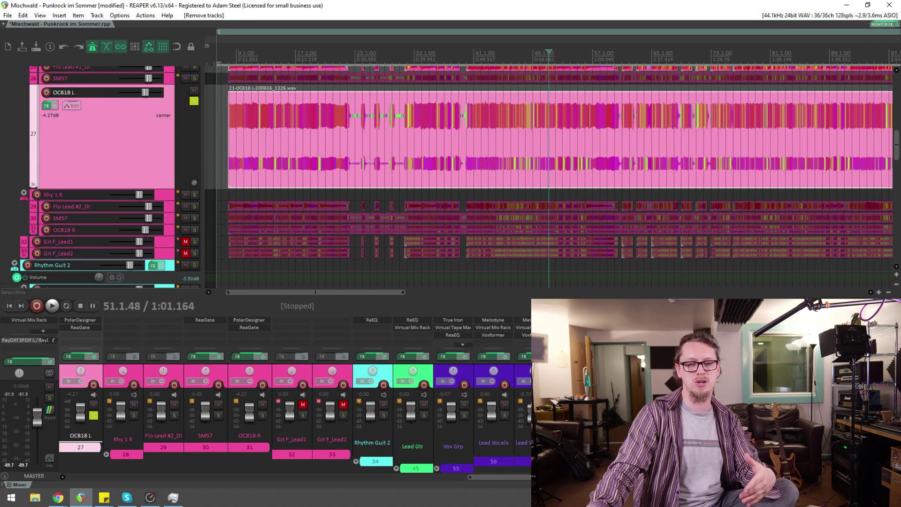
scroll(548, 140, up, 3)
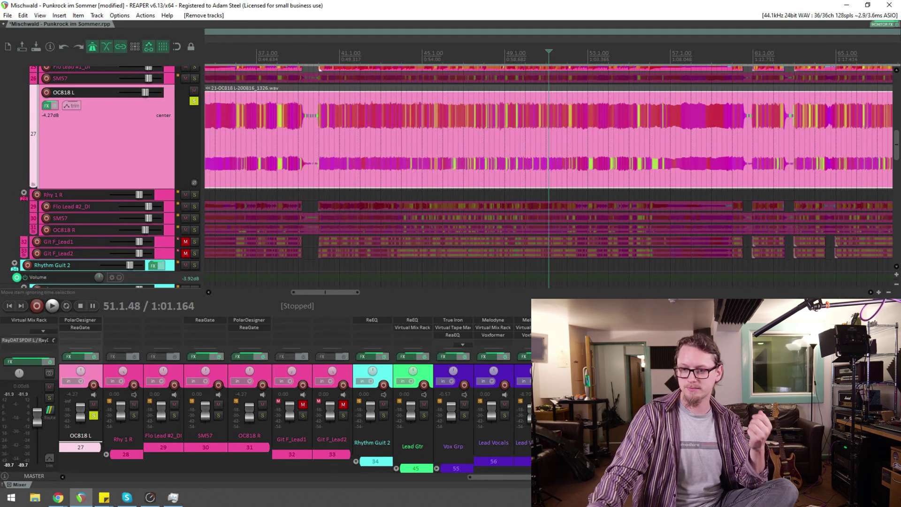
scroll(548, 141, down, 3)
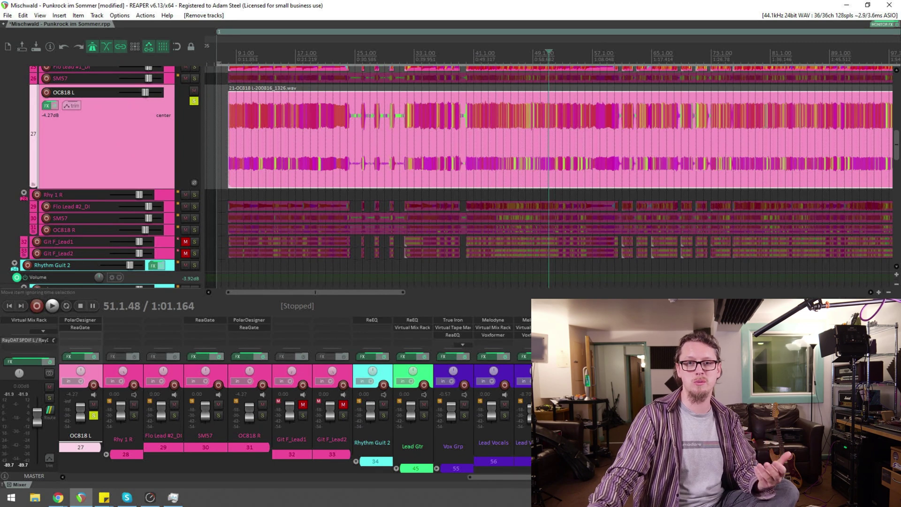
key(alt+Tab)
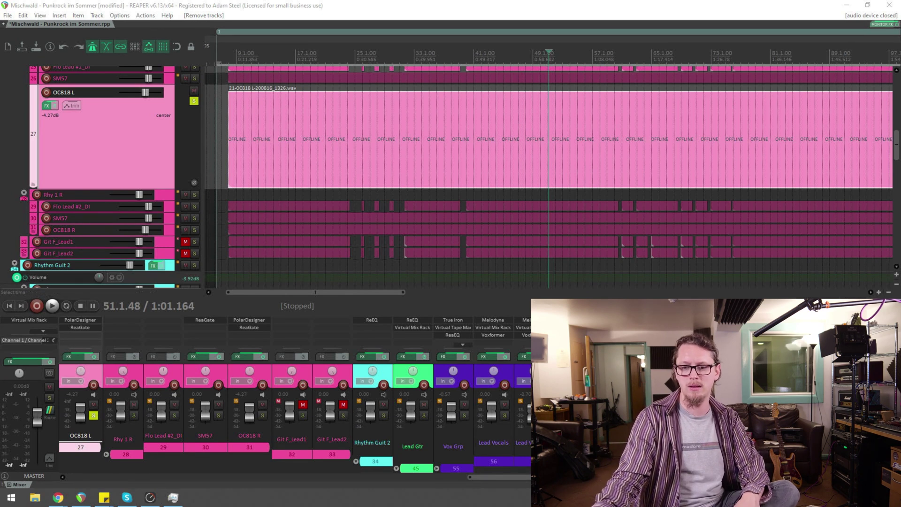
Step: Move the edit cursor to bar 44 and open the Audio Device preferences
click(499, 54)
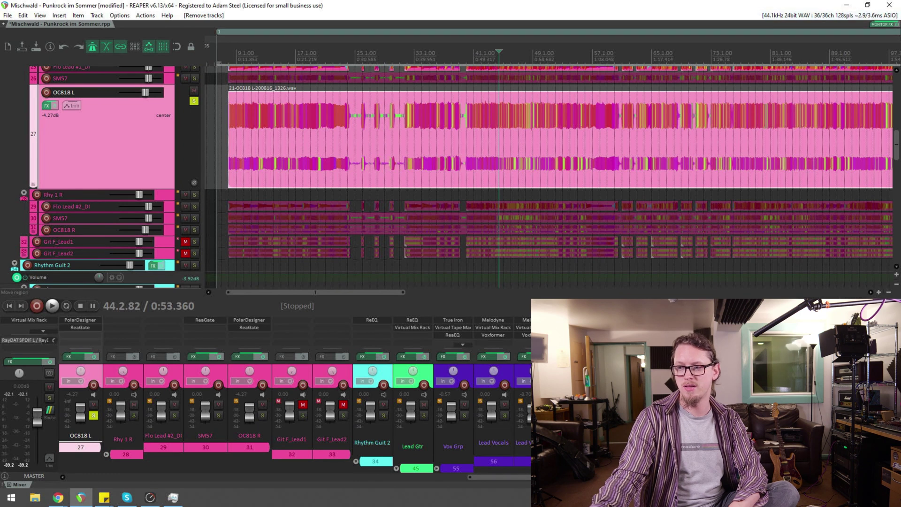
key(ctrl+p)
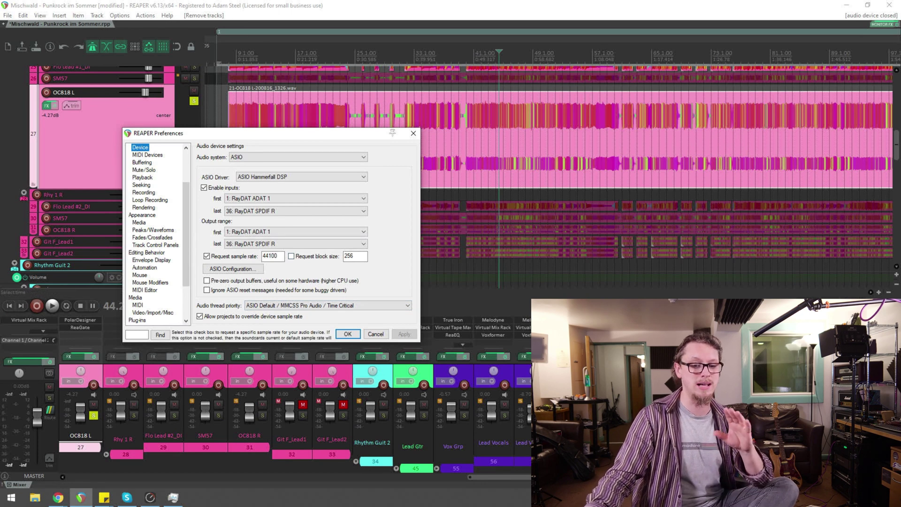
Step: Focus the Request sample rate field showing 44100
click(277, 256)
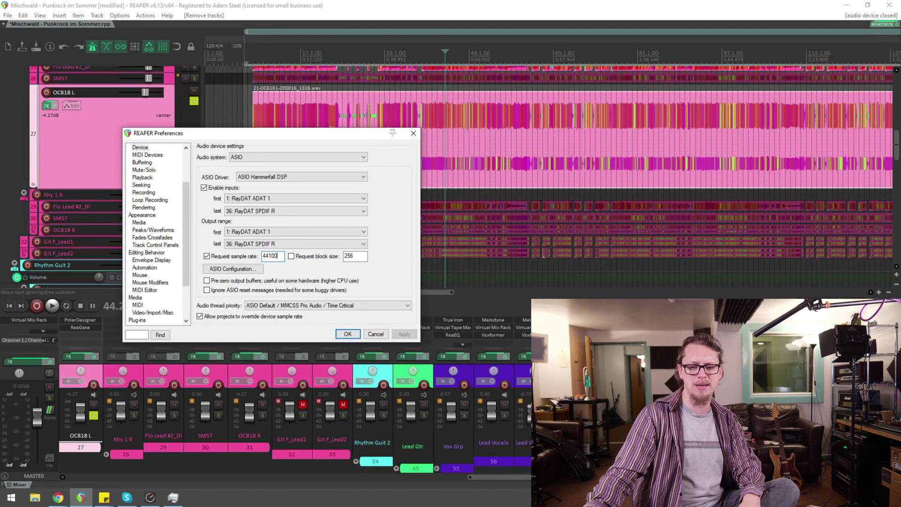
click(348, 333)
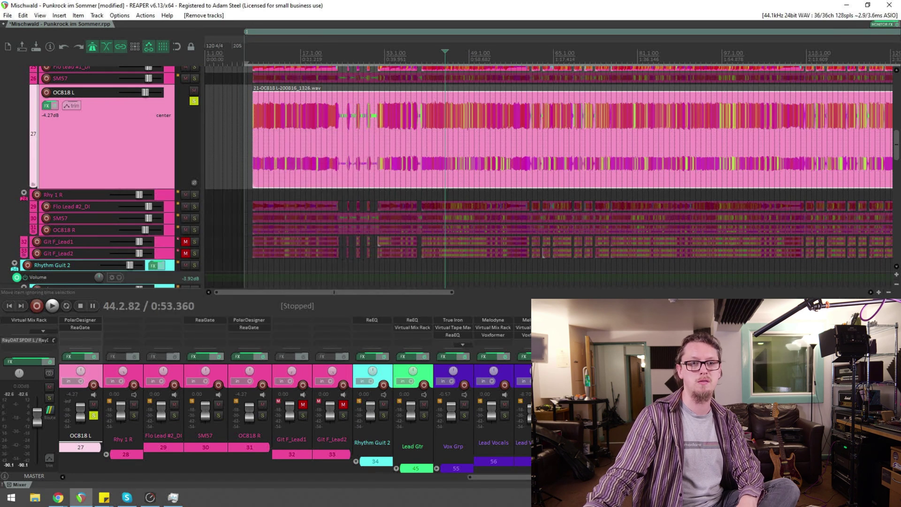